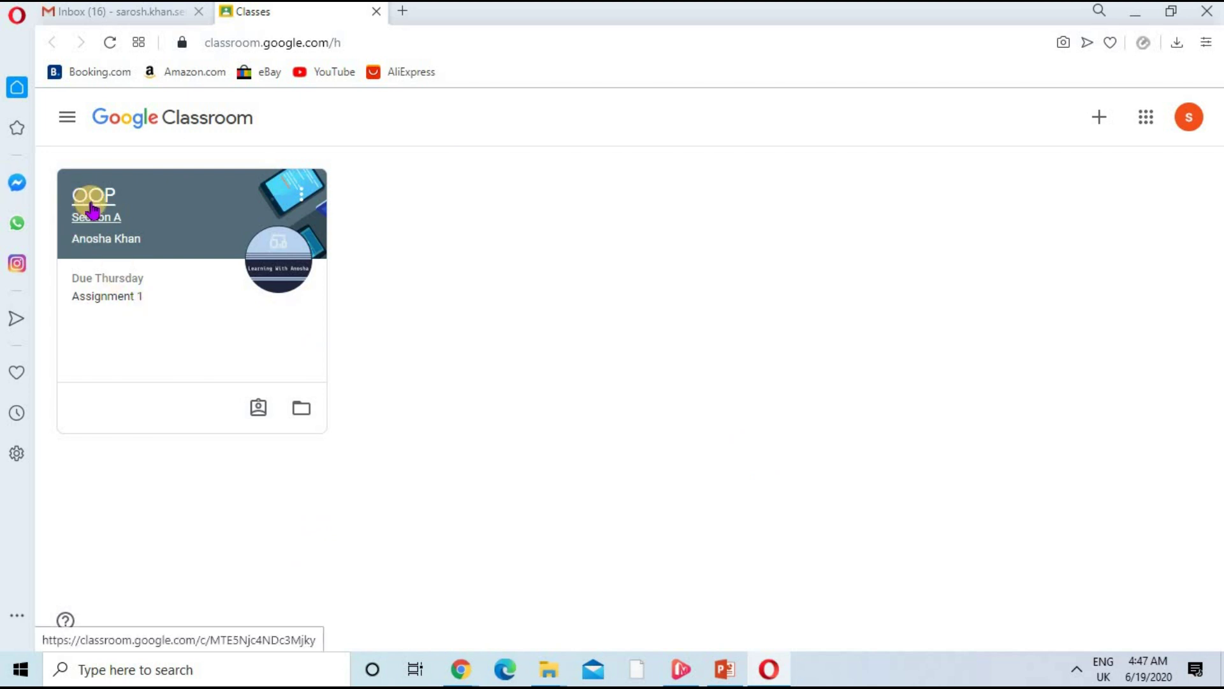
Show the OOP Section A classwork list with Assignment 1, course slides and course contents.
click(92, 210)
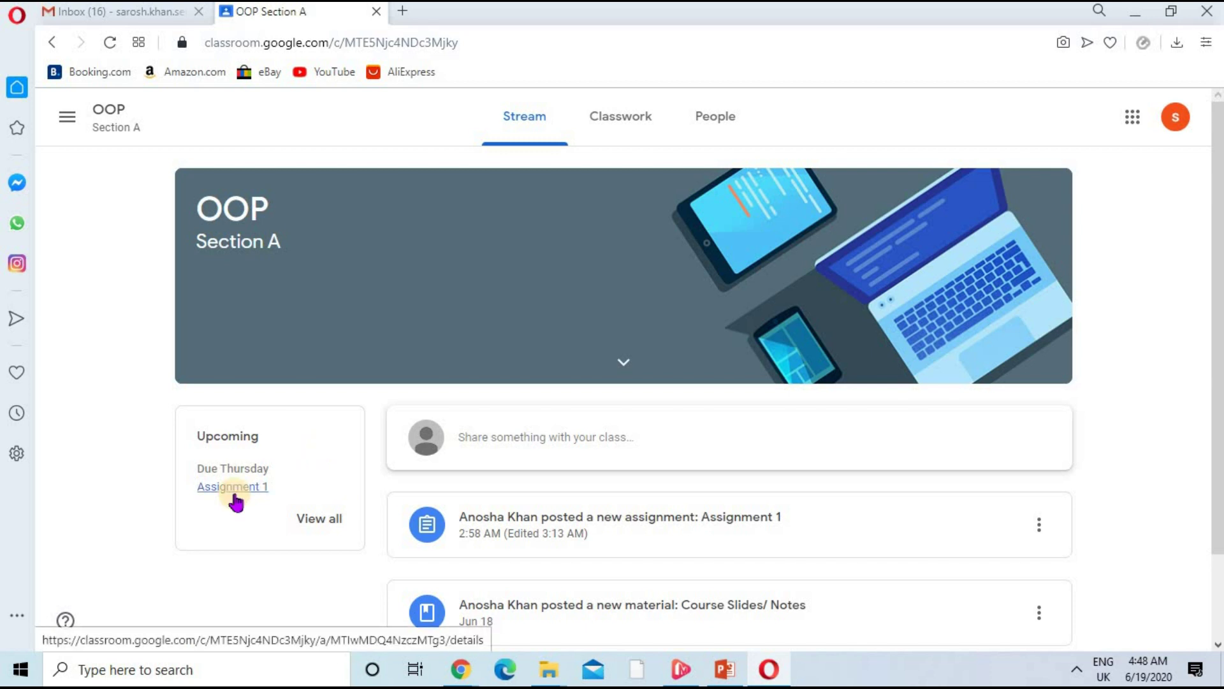
click(636, 114)
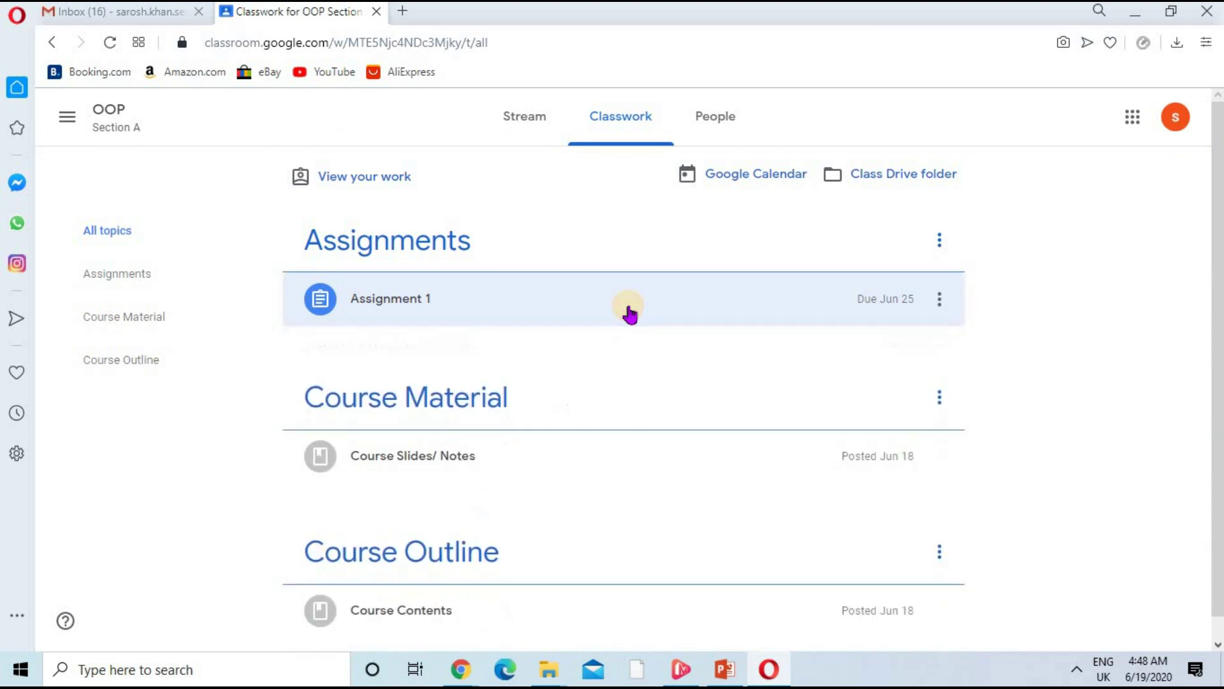
Open Assignment 1's full page with its instructions, 10 points, tutorial links and Assignment 1.docx.
click(630, 312)
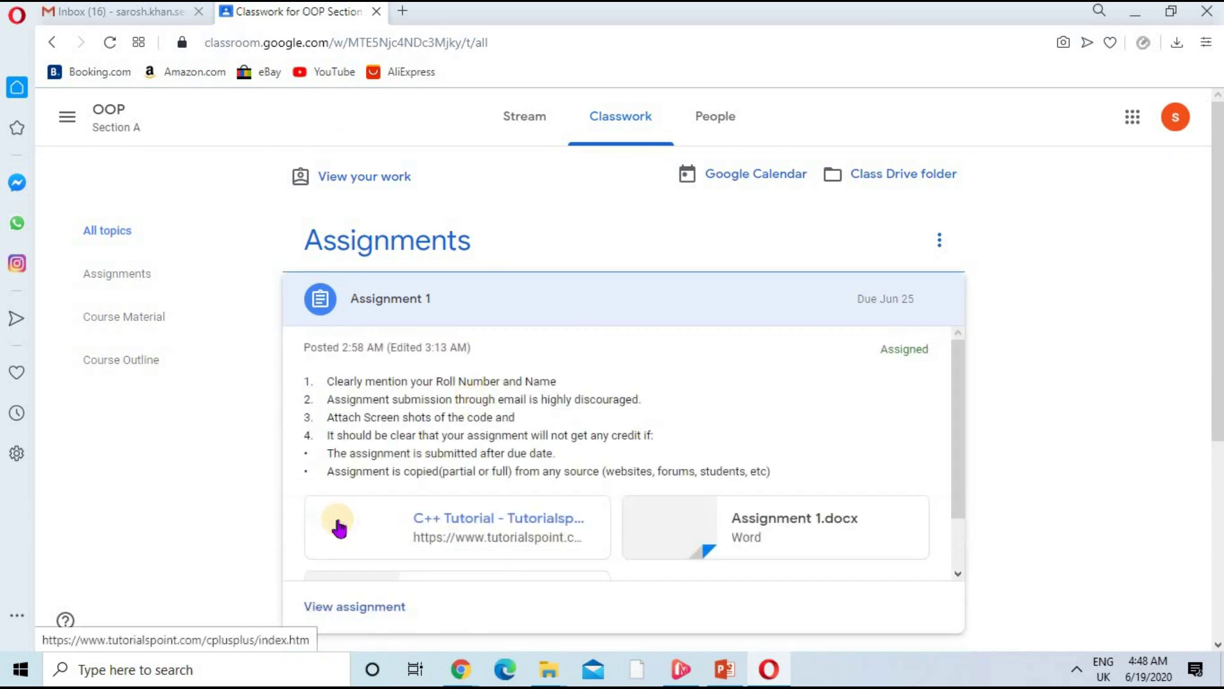
scroll(428, 480, down, 1)
scroll(424, 464, down, 3)
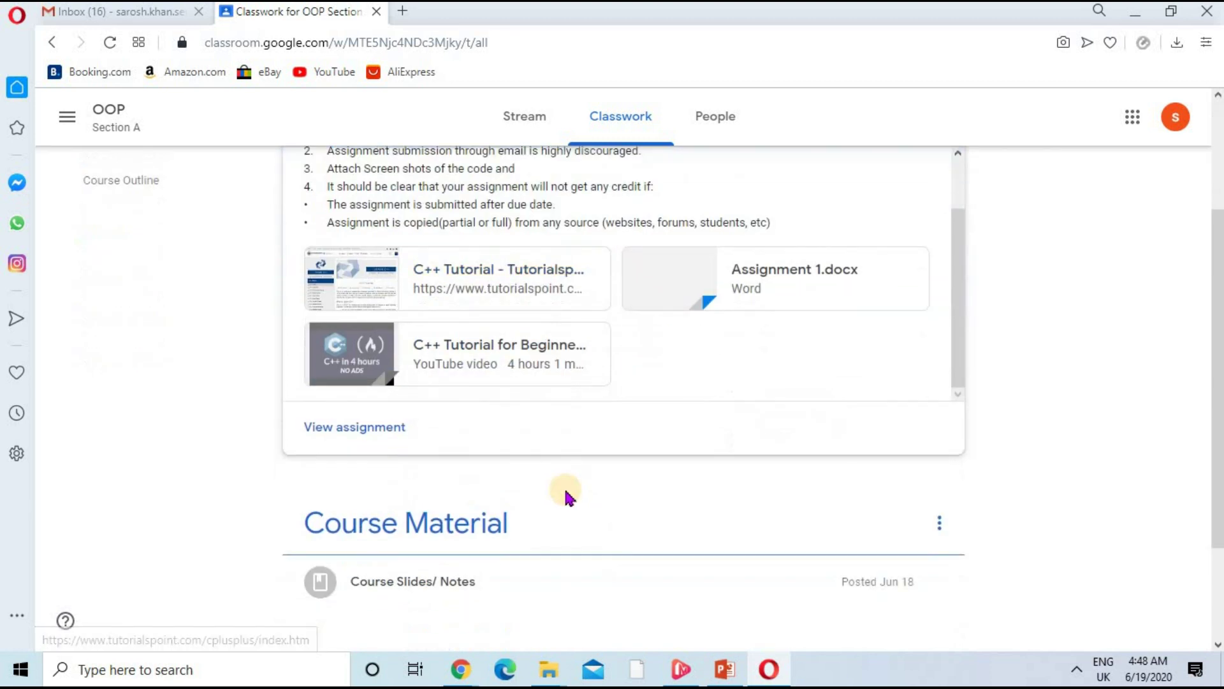
scroll(538, 432, up, 3)
scroll(538, 439, down, 3)
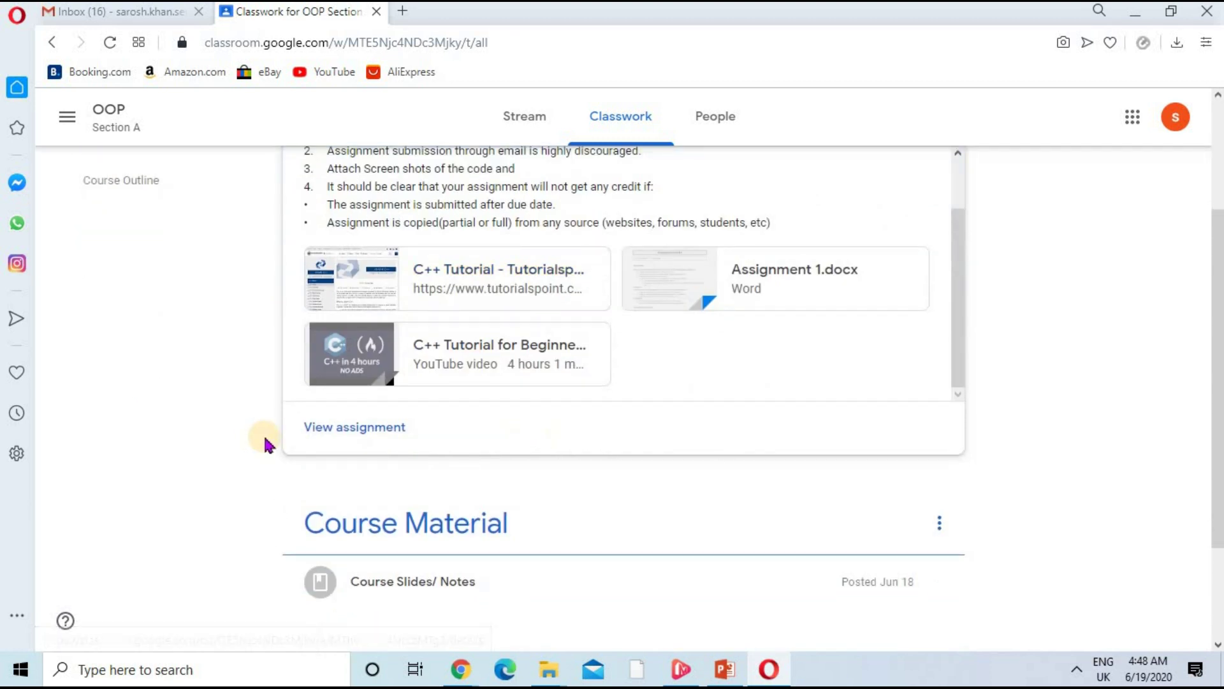
scroll(592, 327, up, 1)
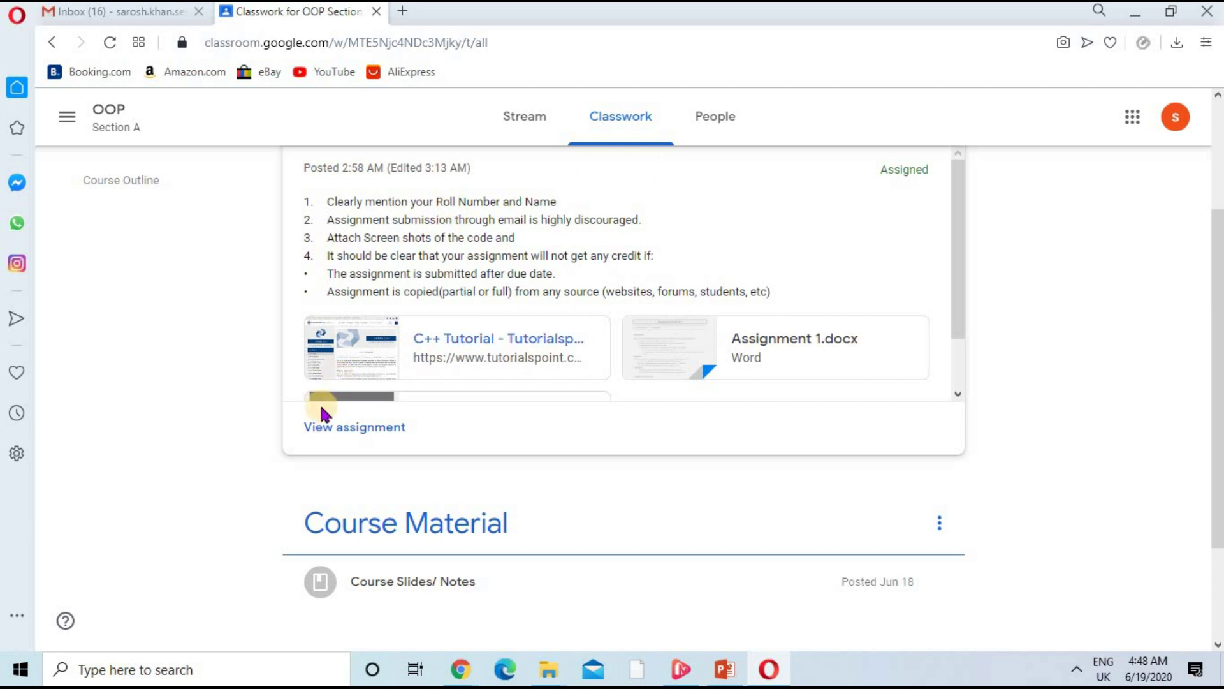
click(358, 437)
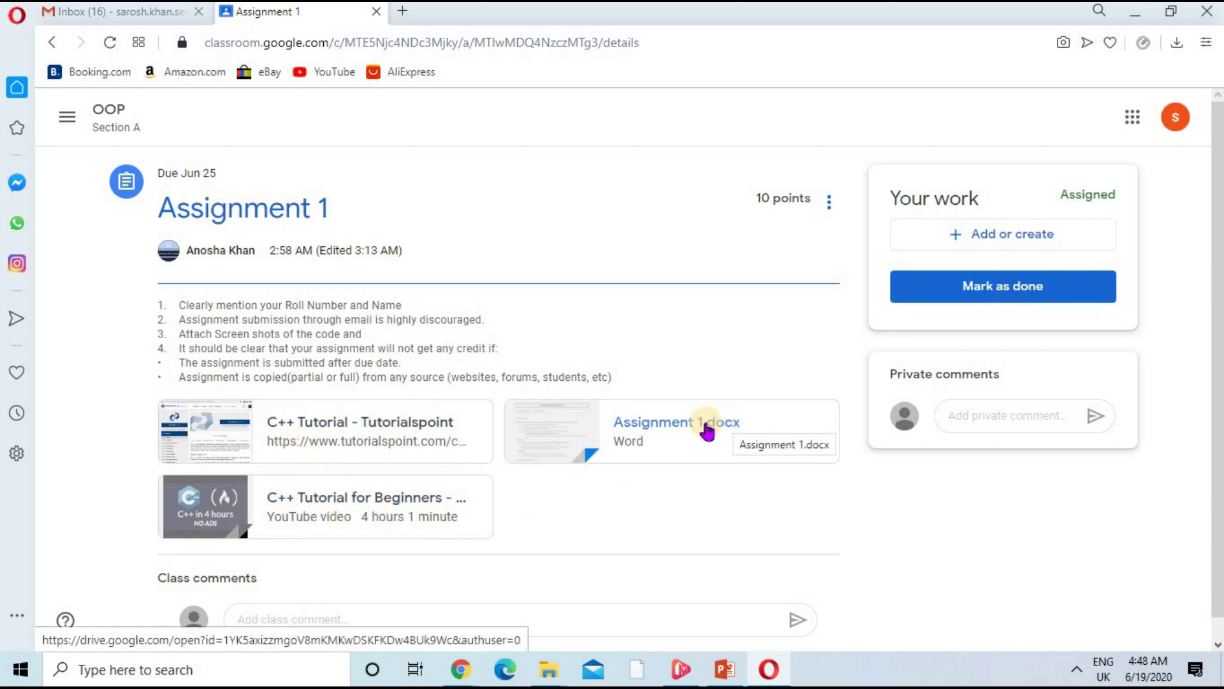
Preview Assignment 1.docx's C++ instructions and show the preview's more-options menu.
click(707, 431)
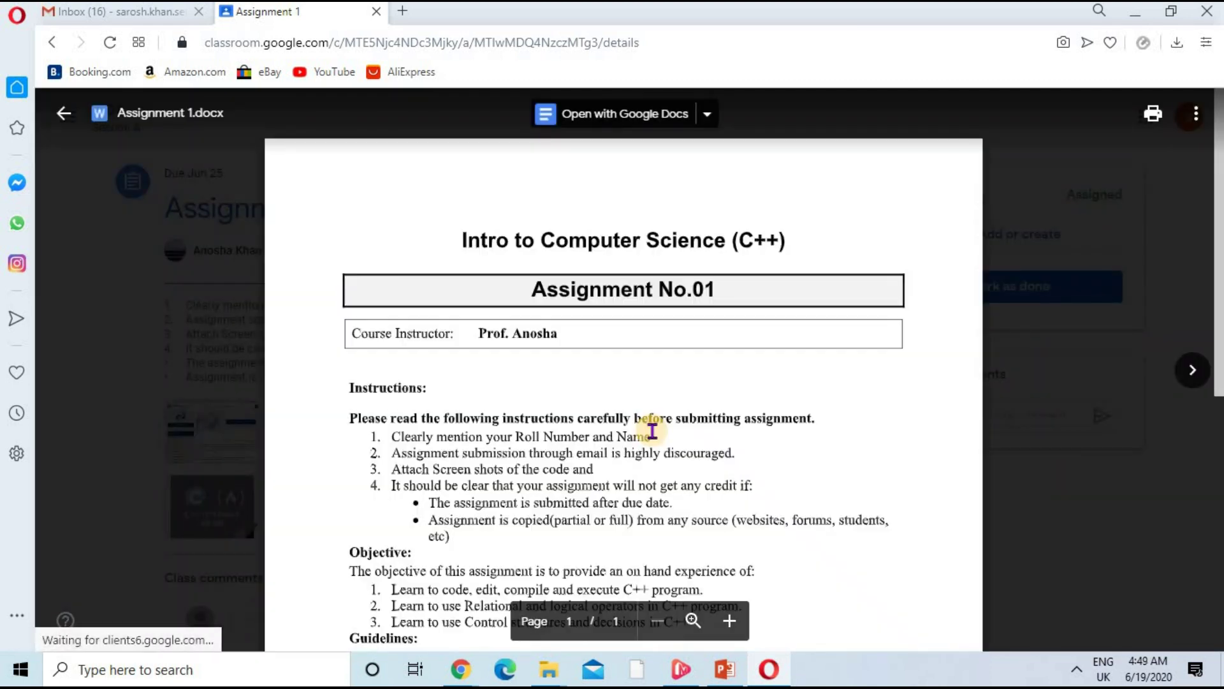
scroll(539, 306, down, 3)
scroll(539, 304, down, 4)
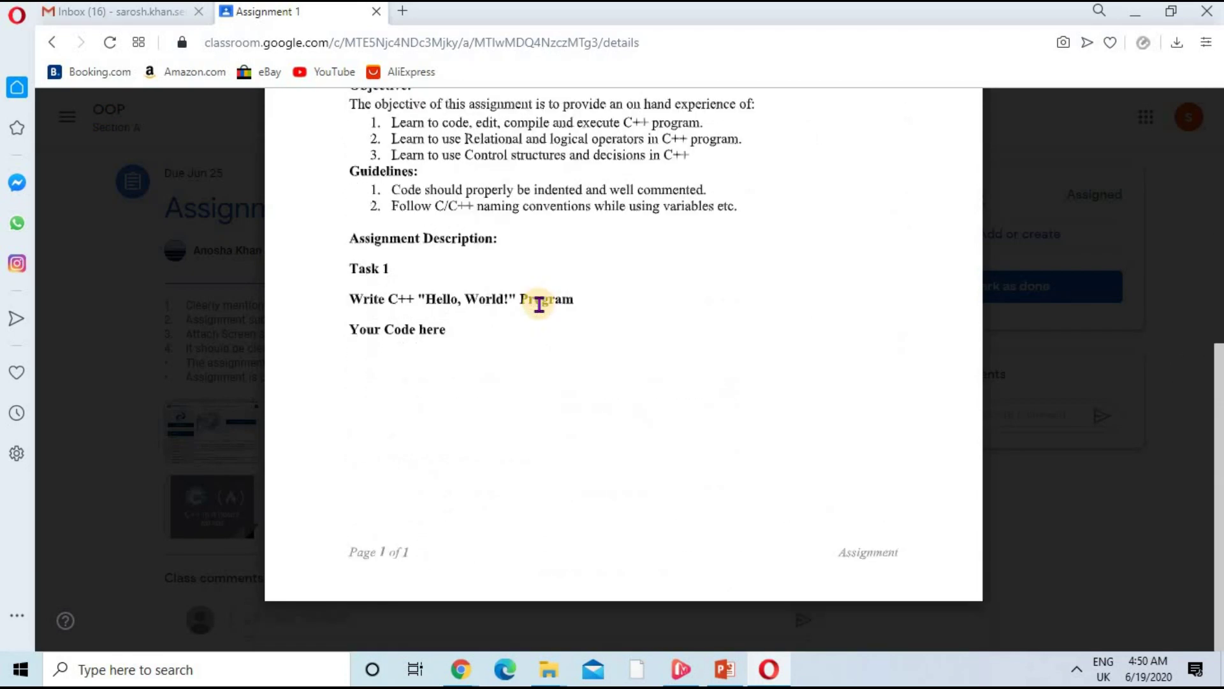
scroll(695, 290, up, 2)
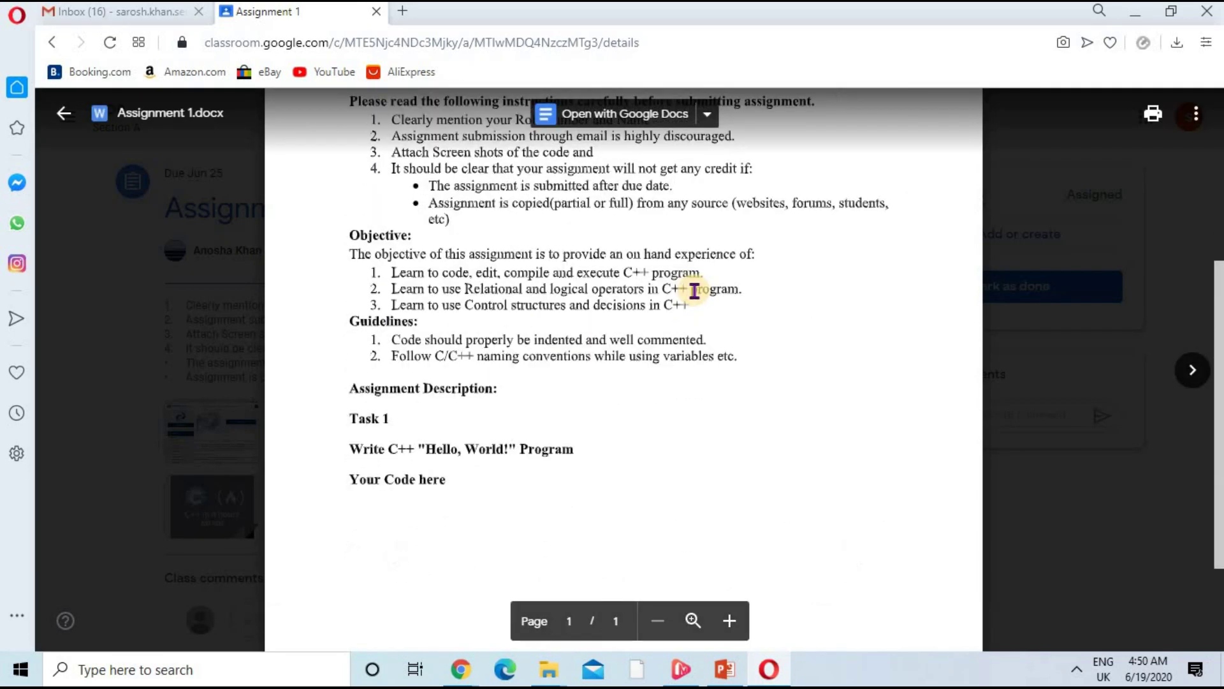
scroll(694, 290, up, 4)
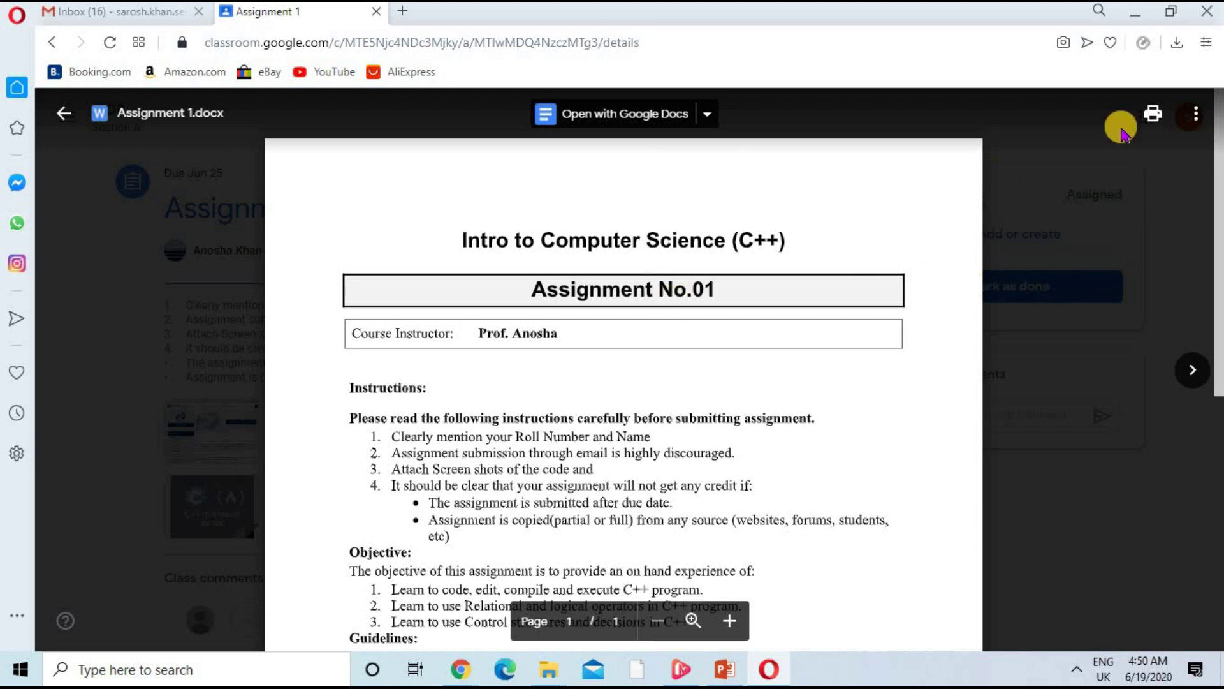
click(1196, 114)
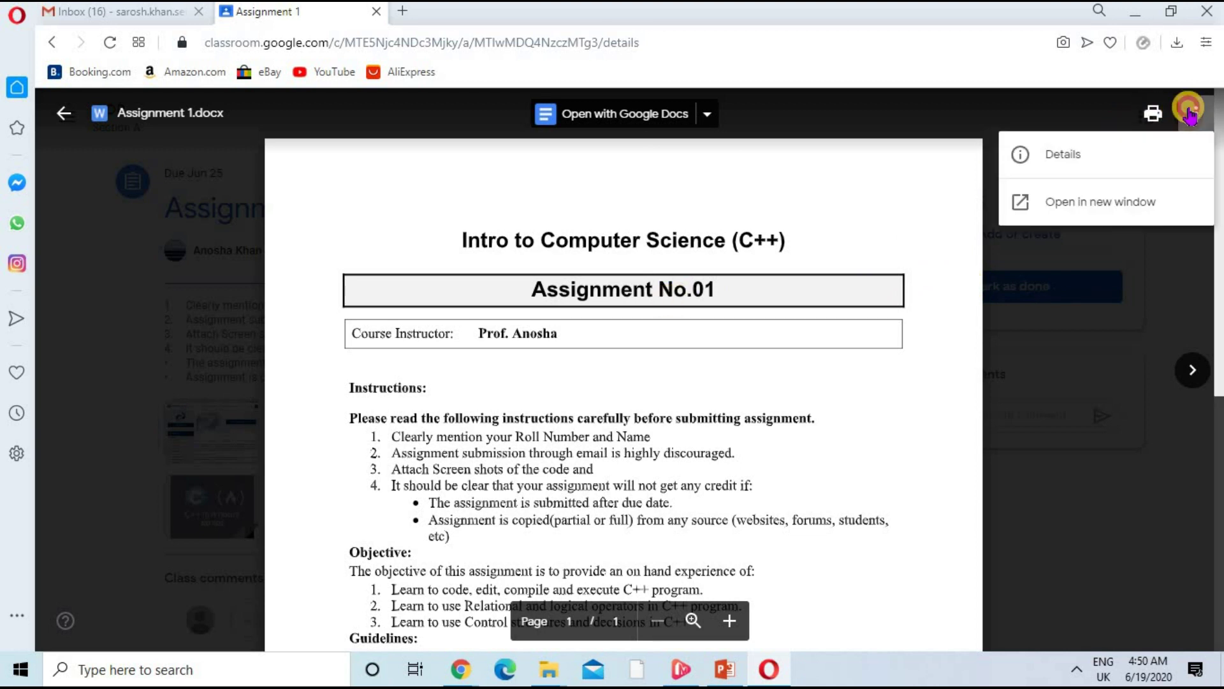
Download Assignment 1.docx from its own Drive window and return to the Classroom assignment.
click(1141, 203)
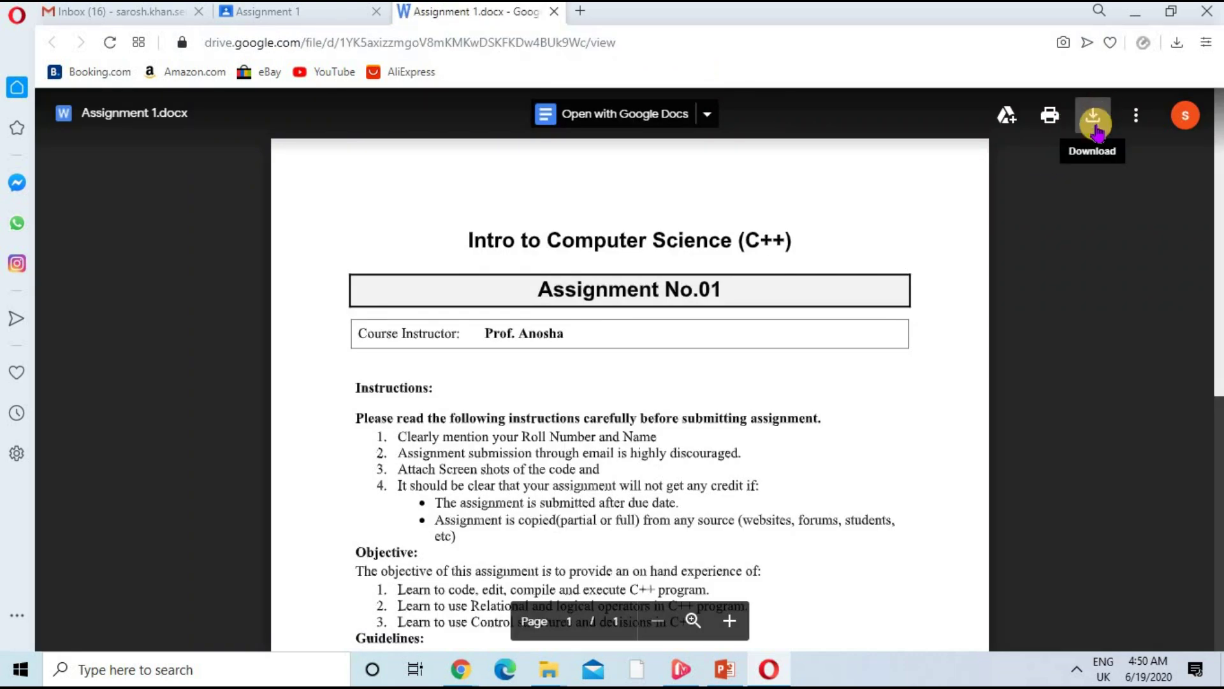
click(1095, 128)
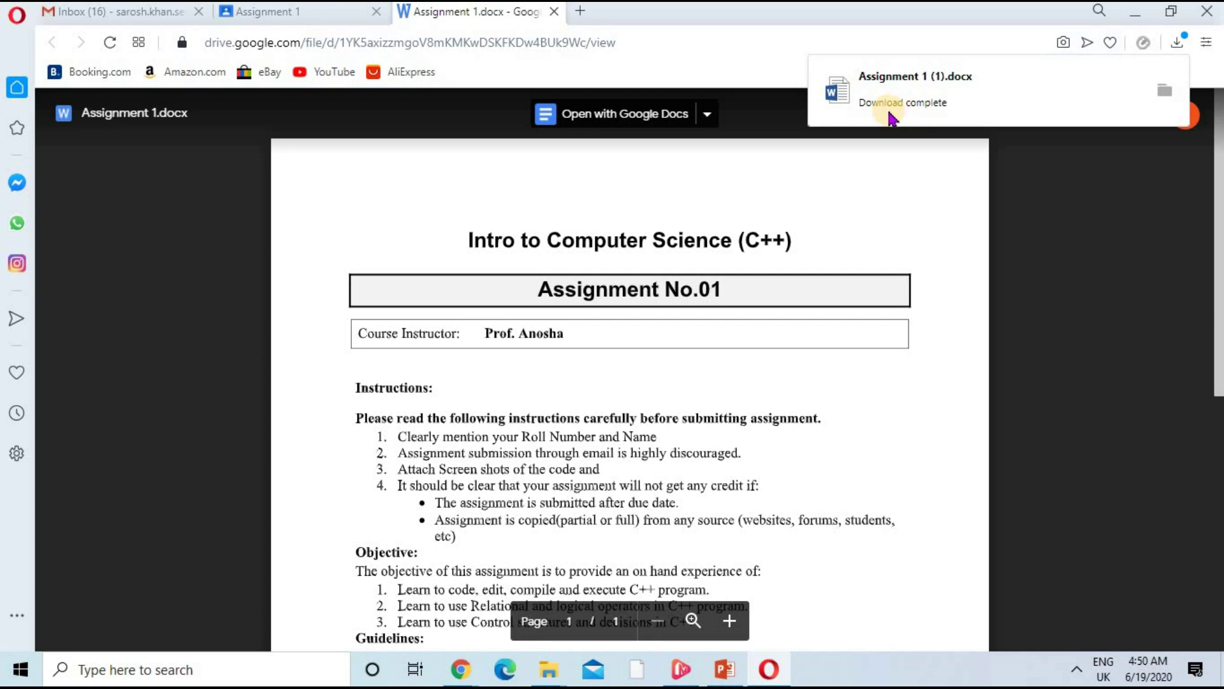
key(ctrl+shift+Tab)
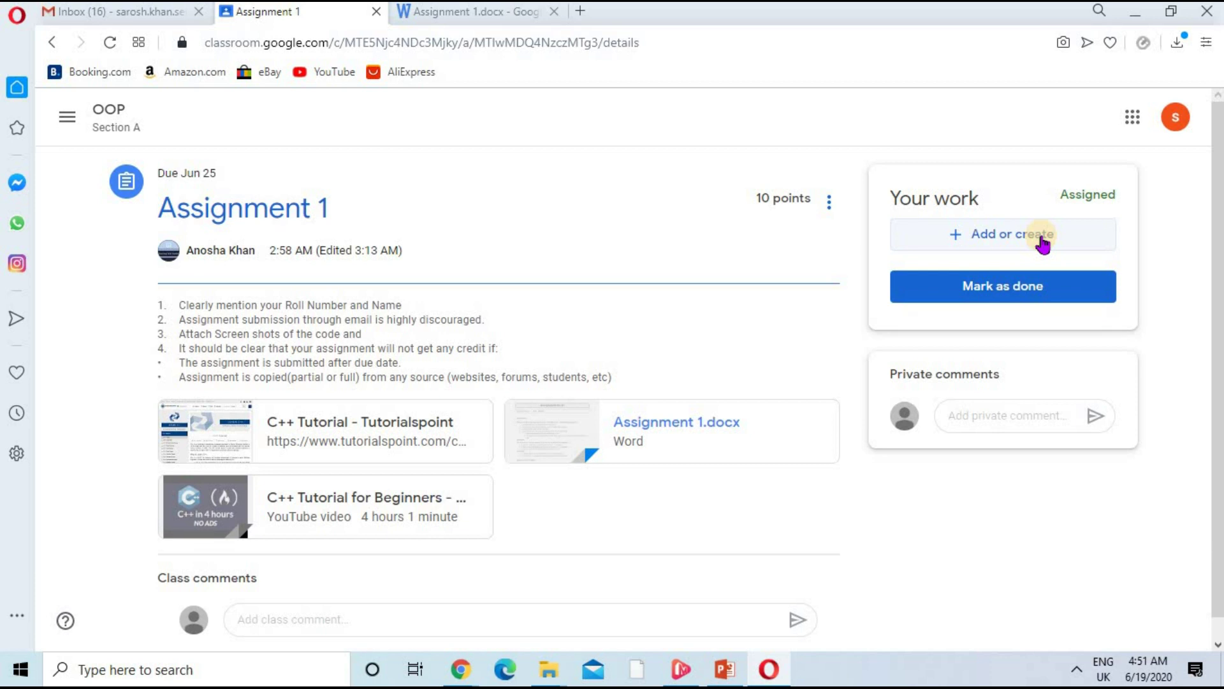
Upload Assignment Answer.docx from the computer as your work for Assignment 1.
click(1043, 242)
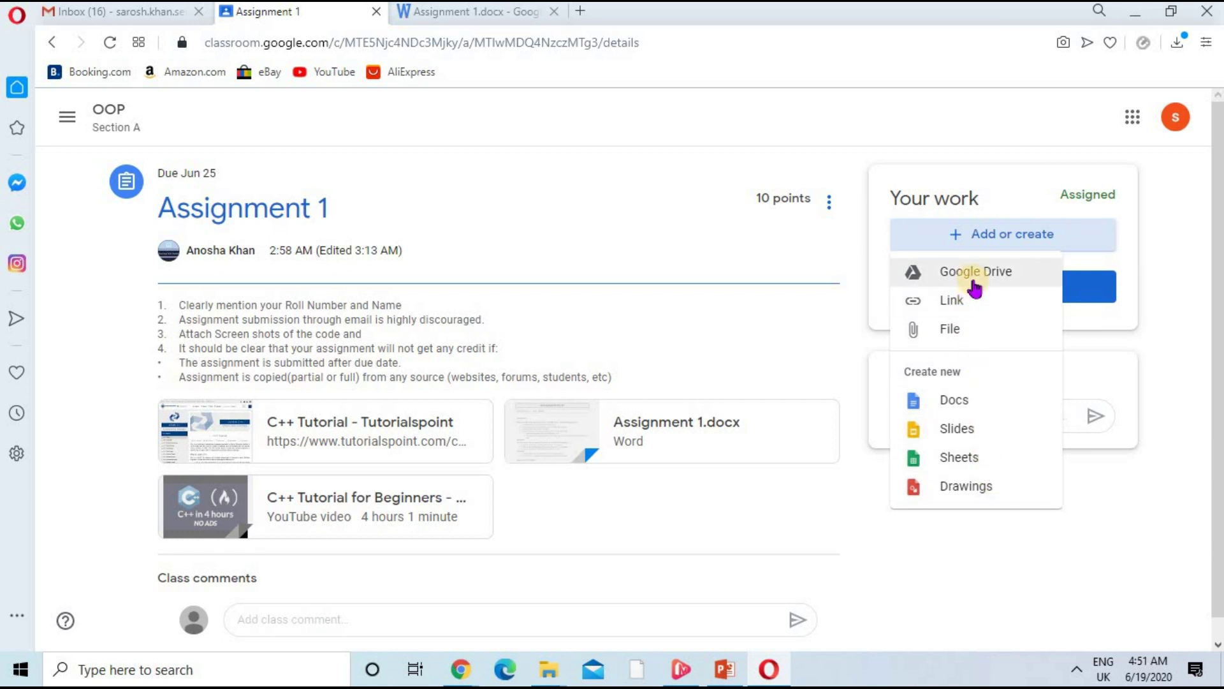
click(975, 331)
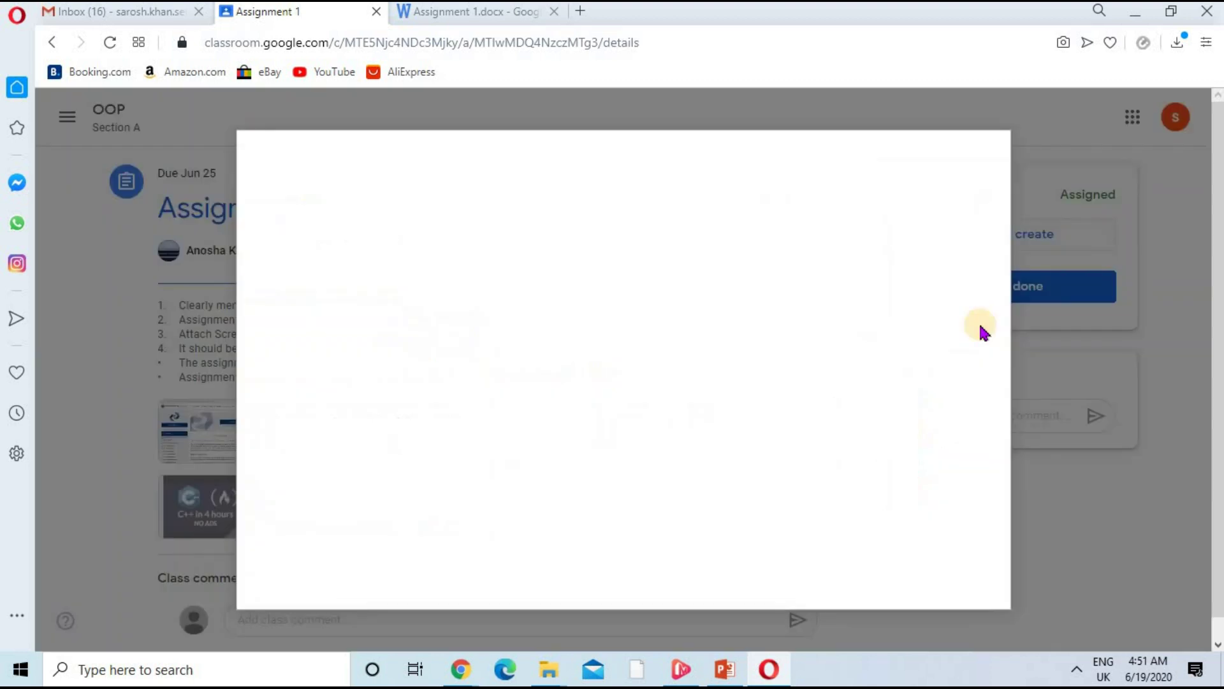
click(625, 394)
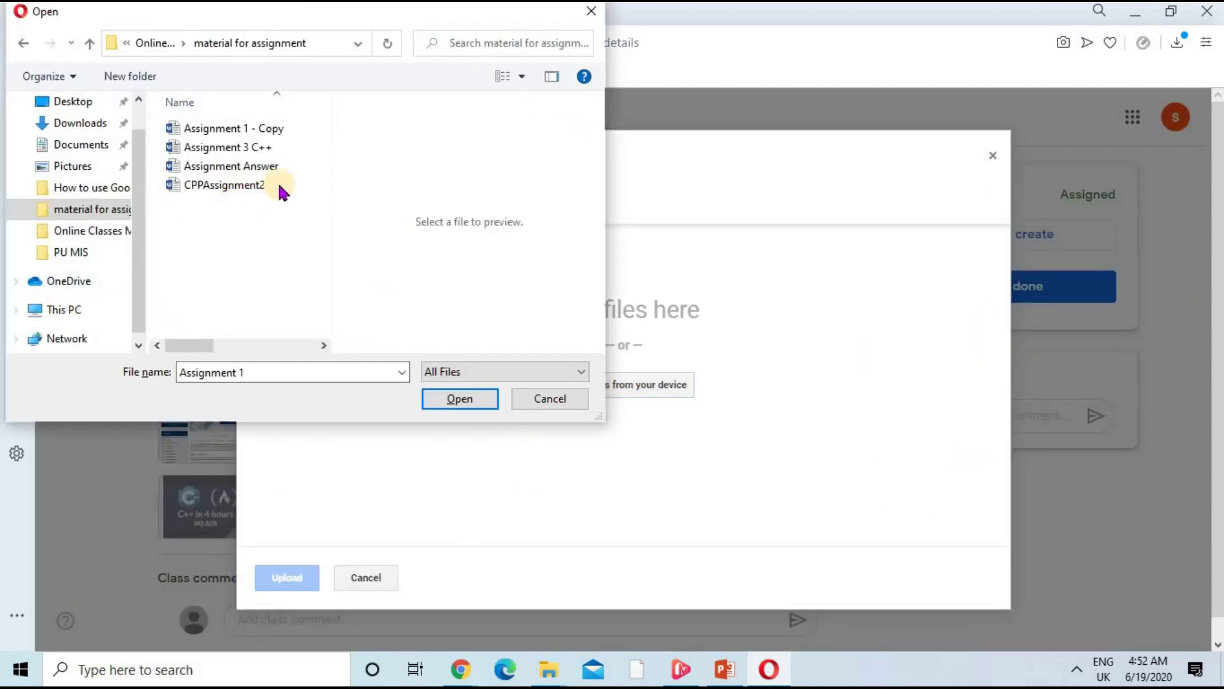
mouse_move(231, 166)
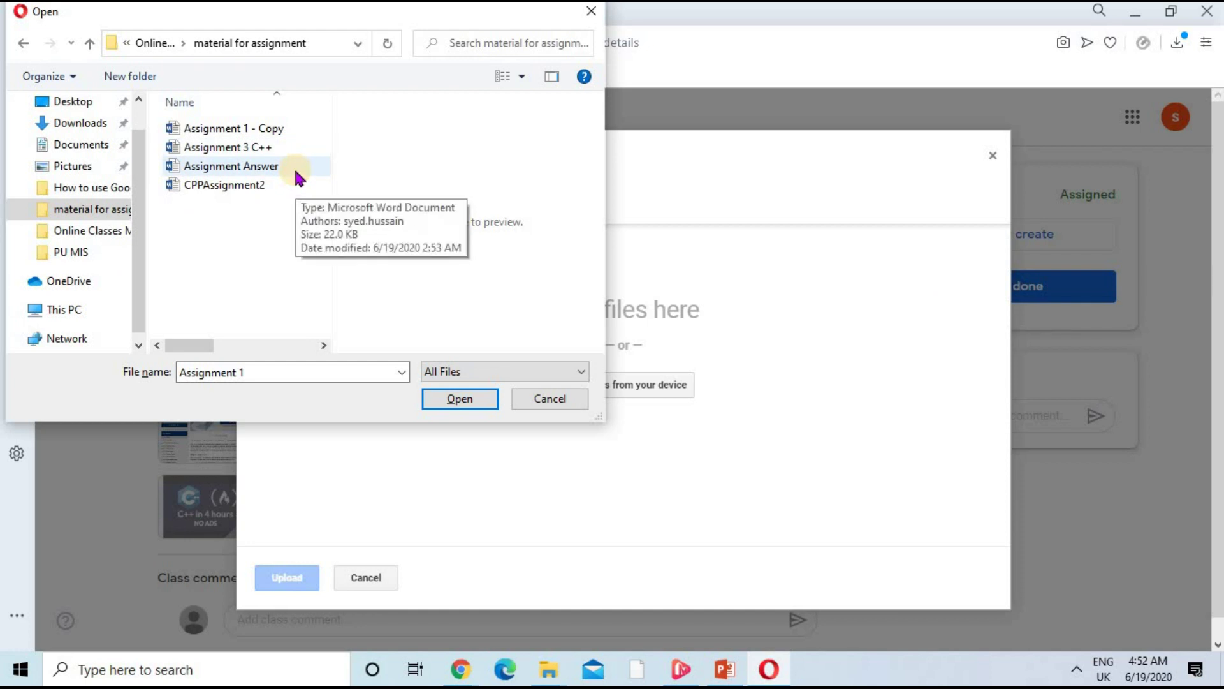
double_click(296, 168)
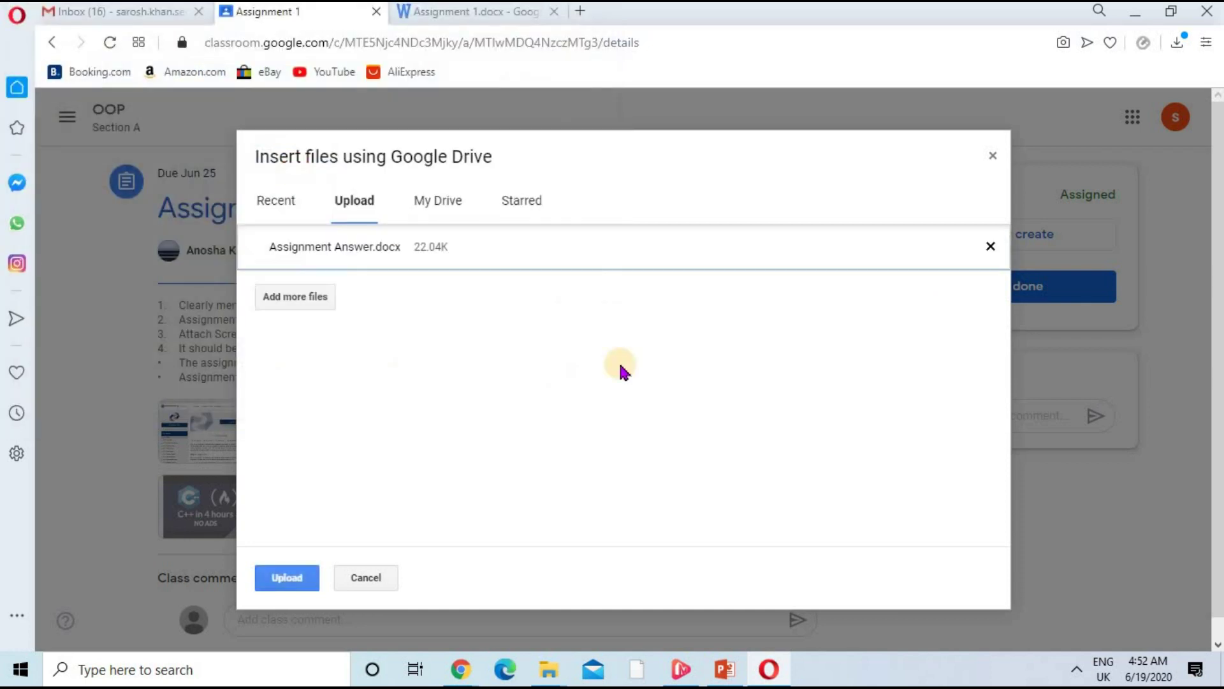
click(286, 579)
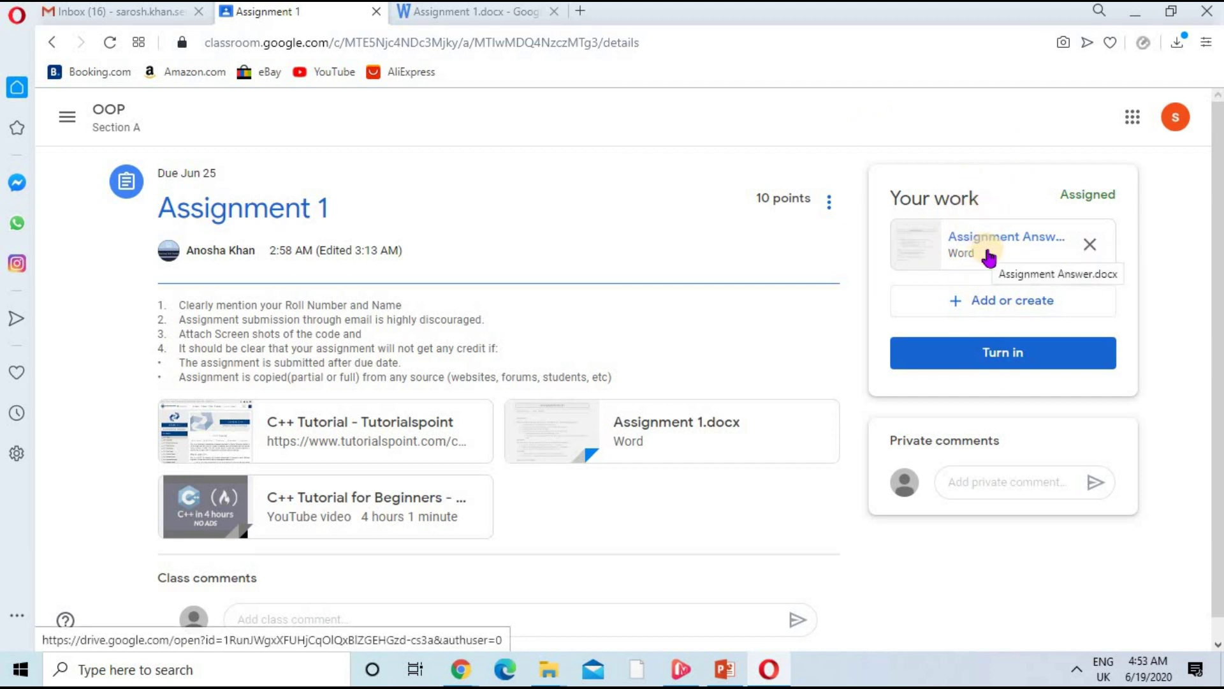
Turn in Assignment 1 and confirm the submission of Assignment Answer.docx.
click(1001, 354)
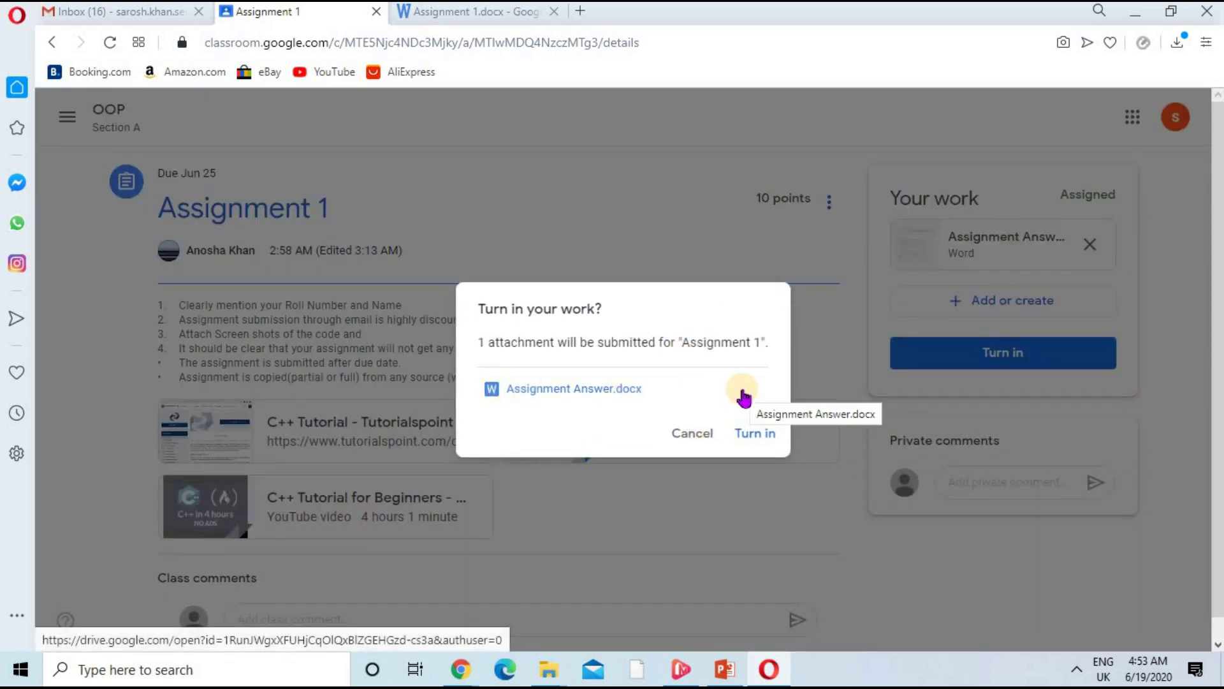
click(759, 433)
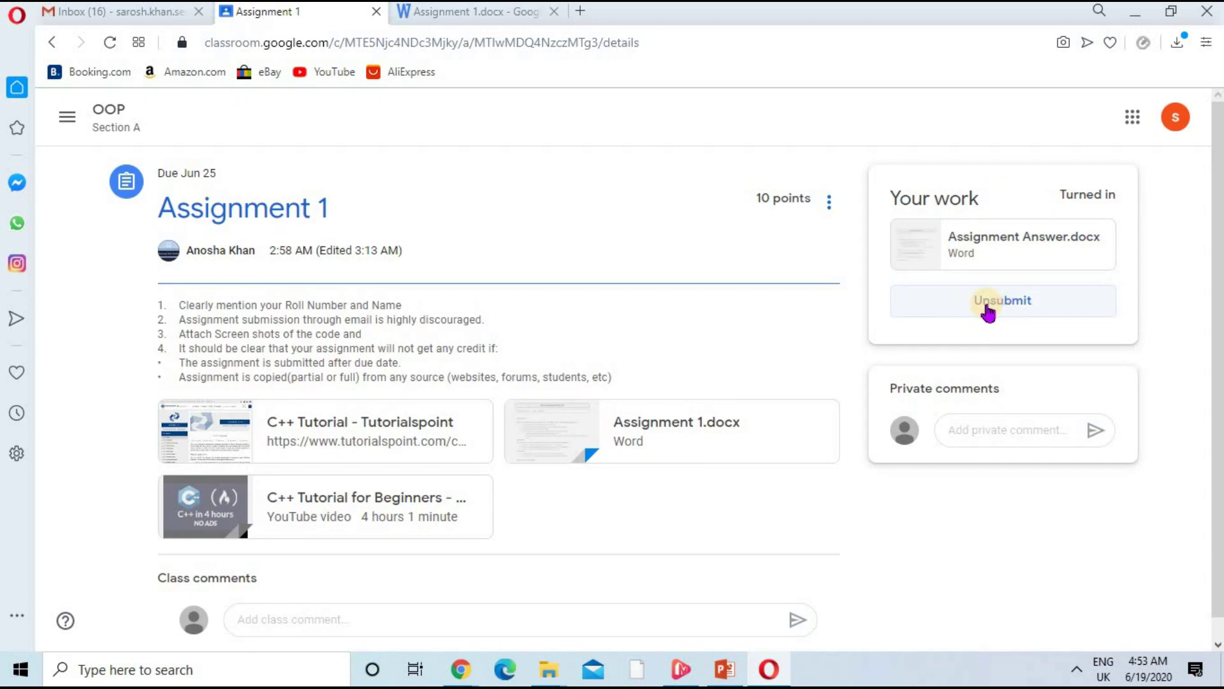
click(1009, 314)
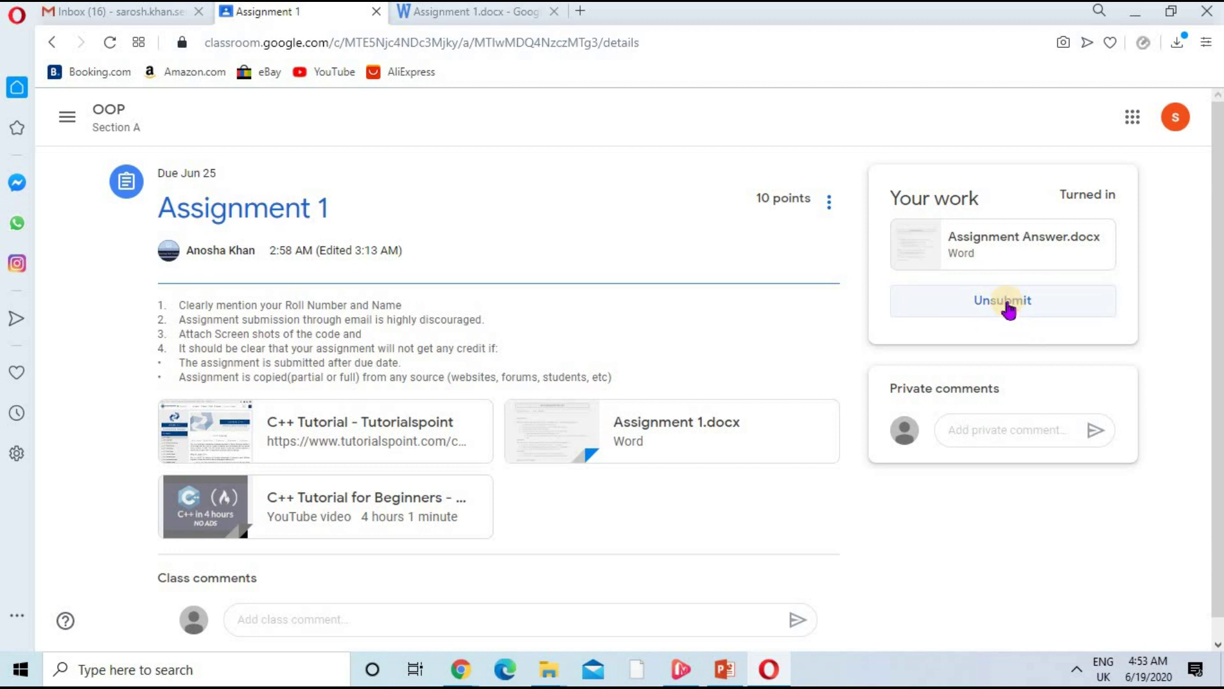
click(1008, 308)
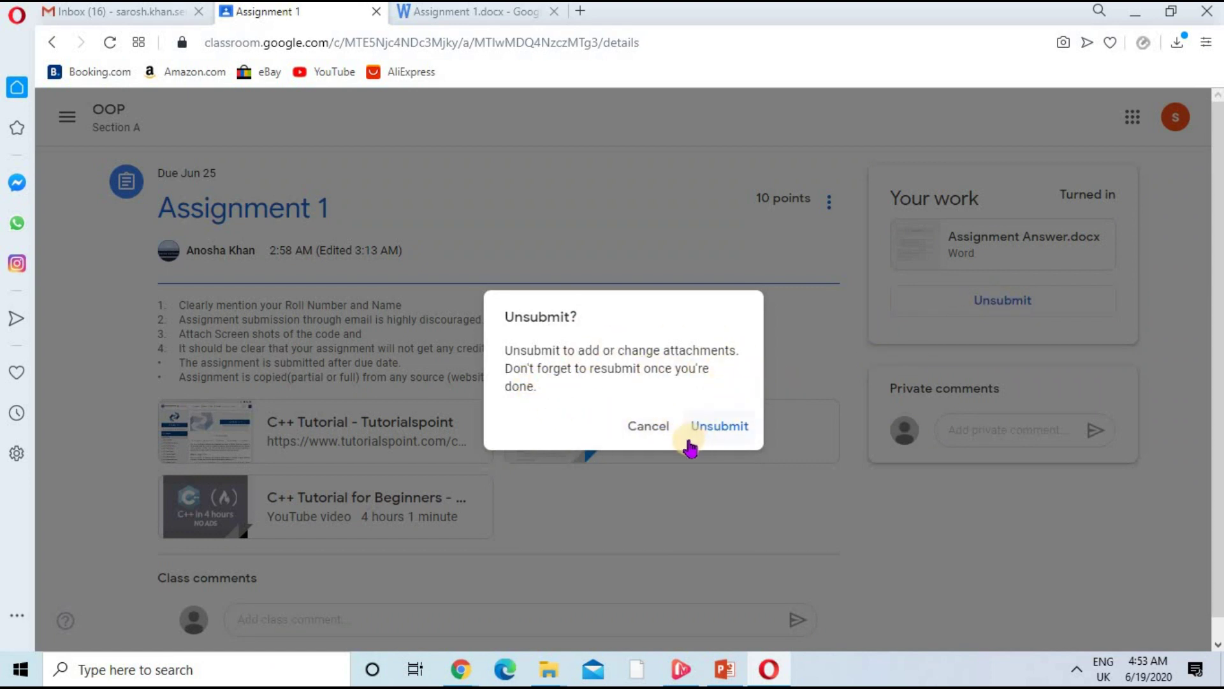
click(657, 425)
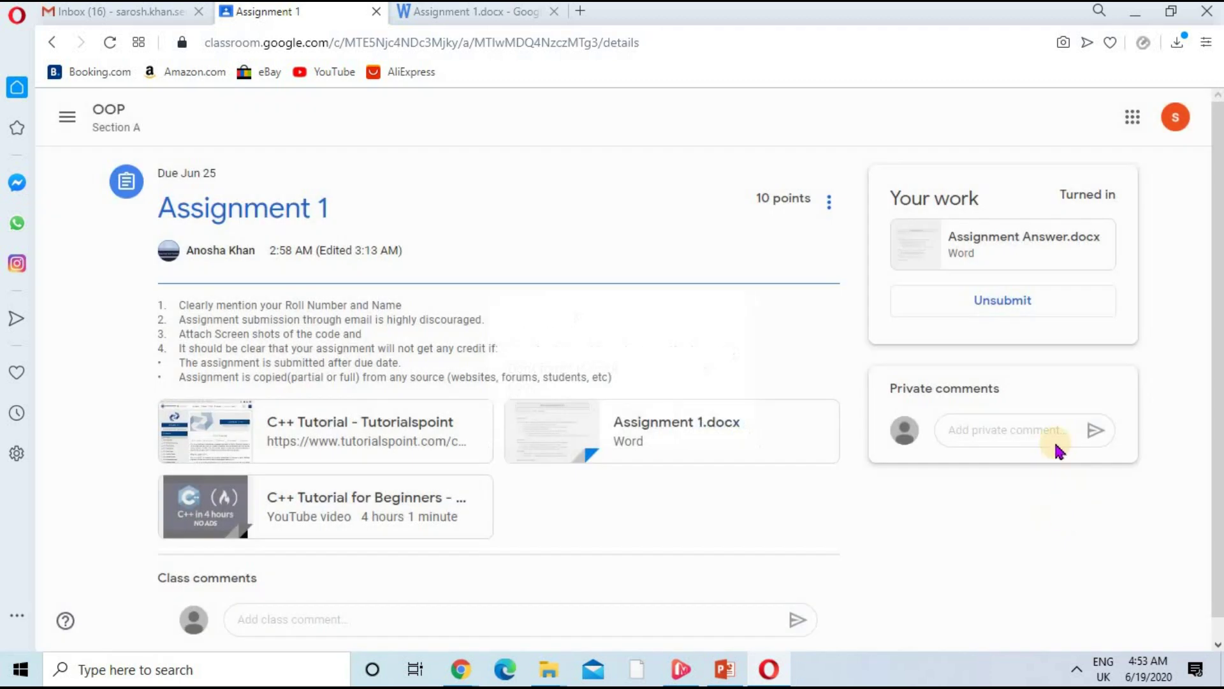
click(1014, 433)
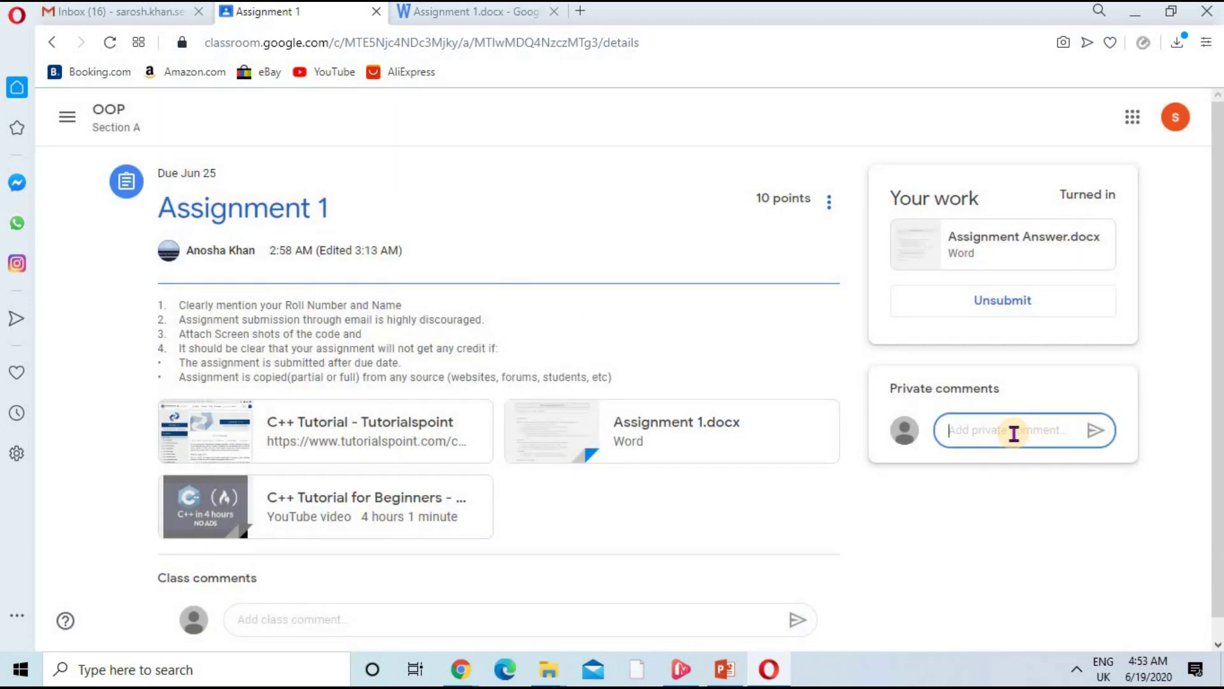